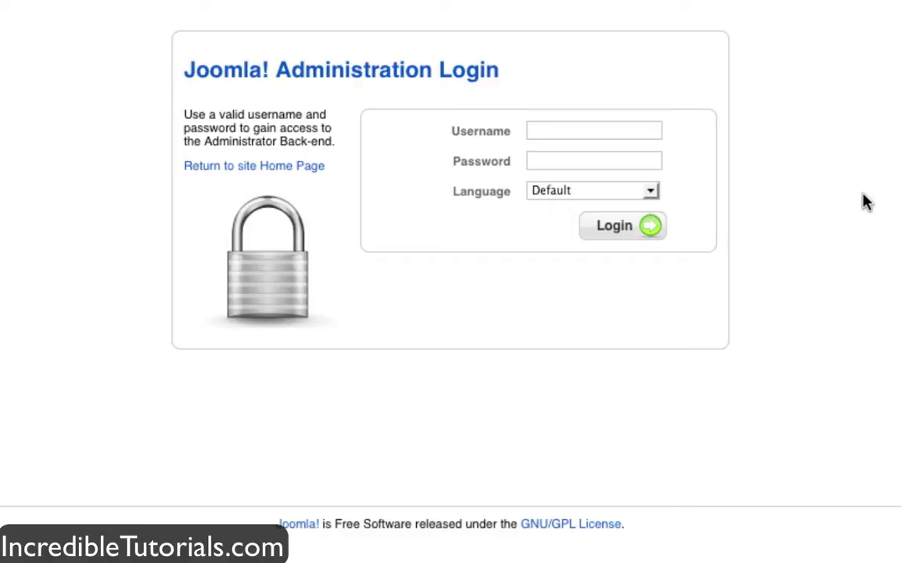
- Log in to the Joomla administration with the username admin and the account password
{"action": "left_click", "coordinate": [604, 133]}
{"action": "type", "text": "ad"}
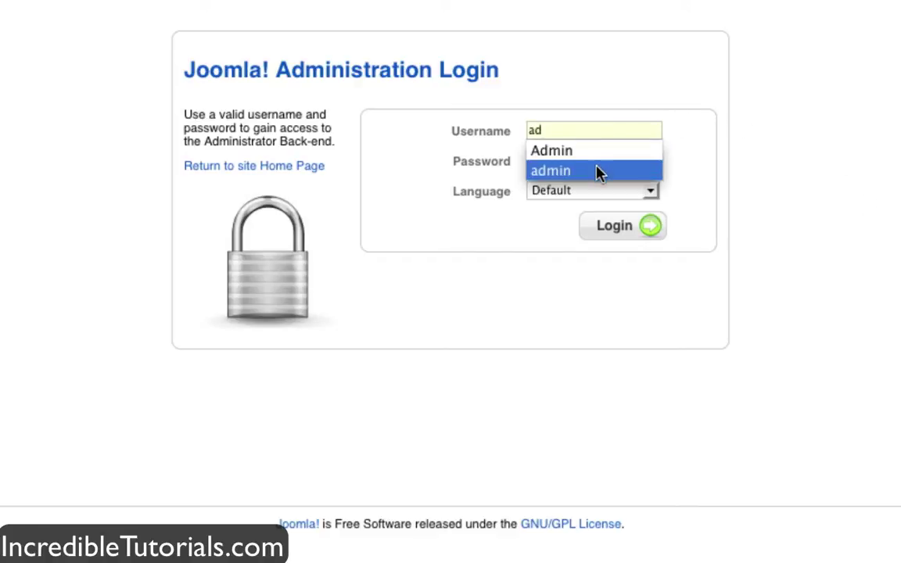
{"action": "left_click", "coordinate": [595, 171]}
{"action": "left_click", "coordinate": [560, 166]}
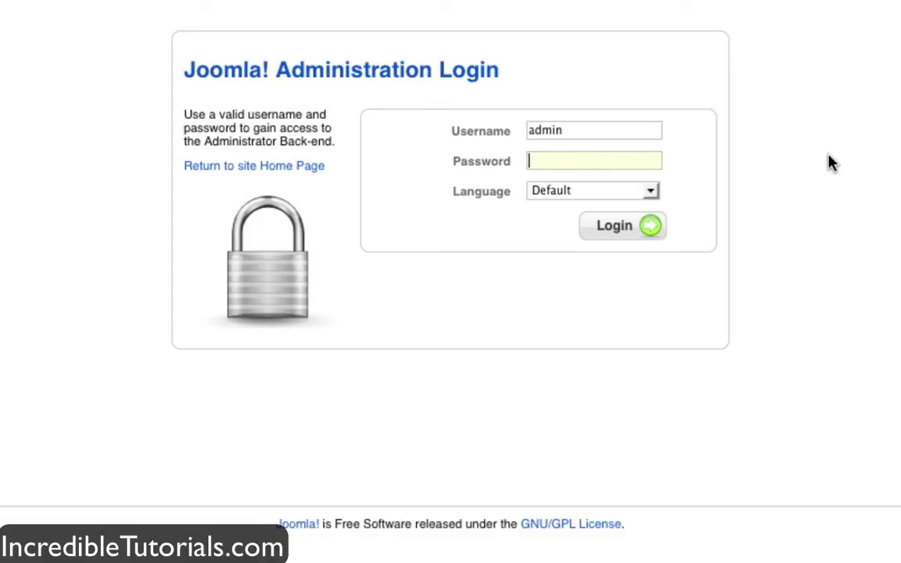
{"action": "type", "text": "••••••••••••••••••"}
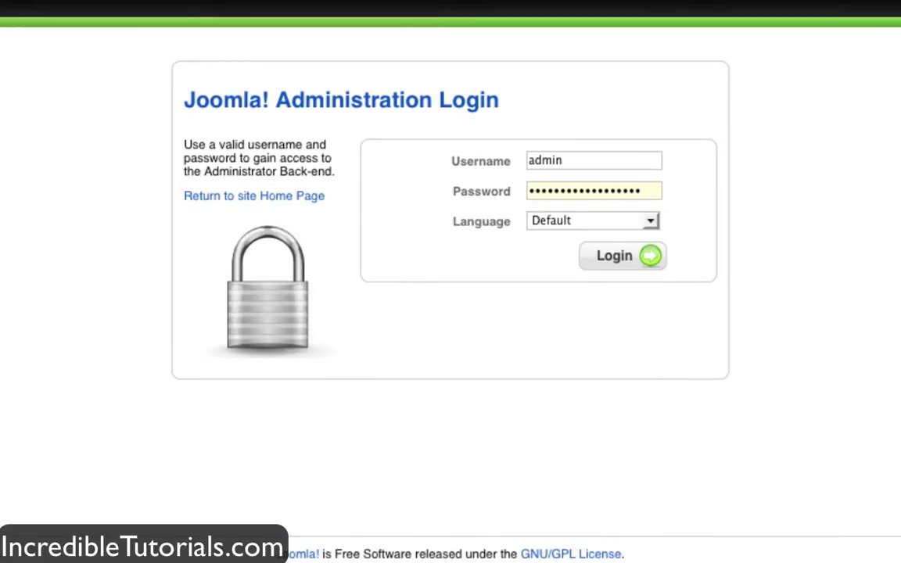
{"action": "key", "text": "Return"}
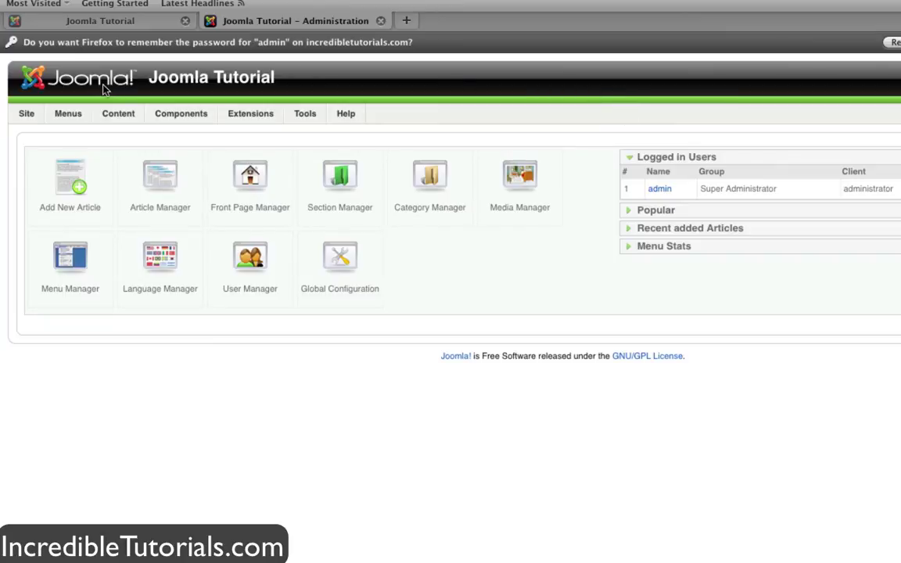
- Start a new menu in the Menu Manager with the unique name "Links" and the title "Links"
{"action": "mouse_move", "coordinate": [76, 115]}
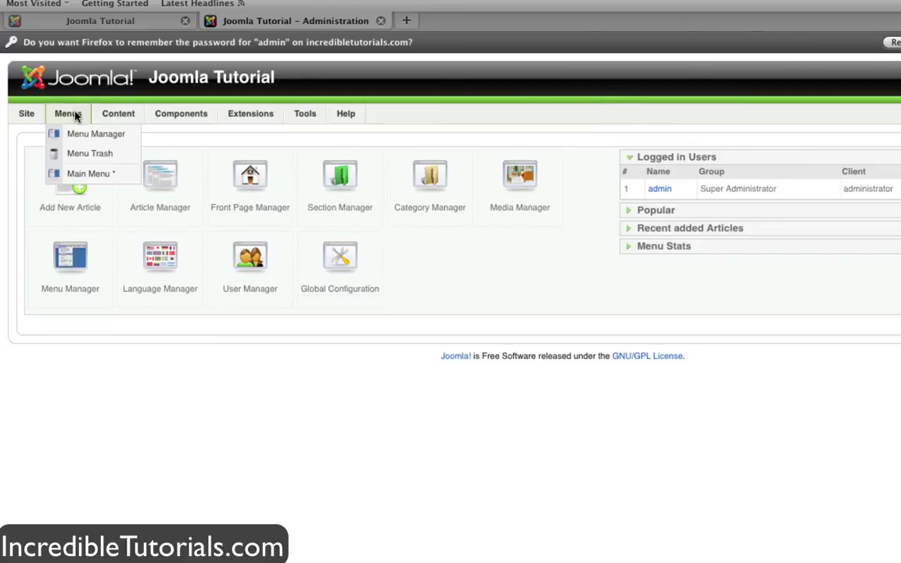
{"action": "left_click", "coordinate": [79, 135]}
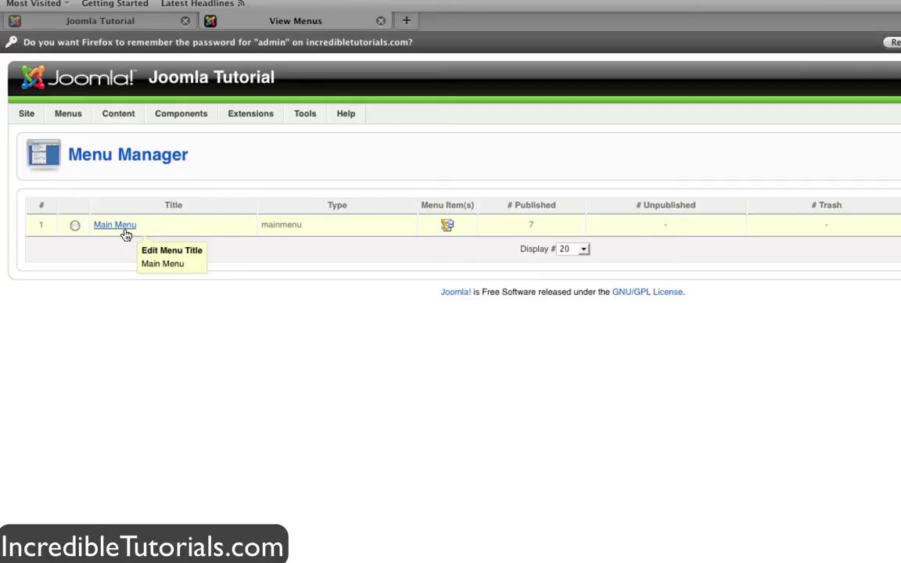
{"action": "left_click", "coordinate": [832, 153]}
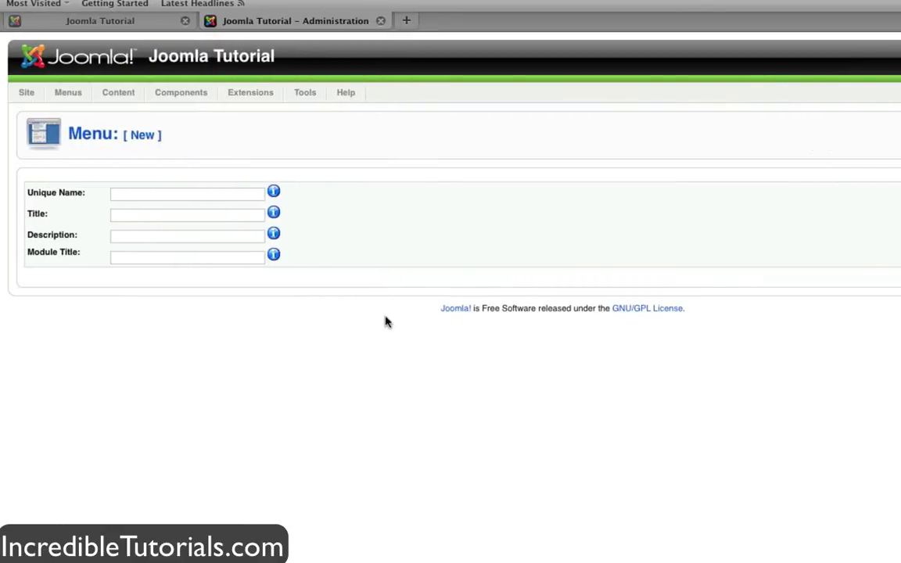
{"action": "left_click", "coordinate": [159, 194]}
{"action": "type", "text": "Links"}
{"action": "key", "text": "Tab"}
{"action": "type", "text": "Links"}
- Describe the menu as "Links to various websites", set its module title to "Links", and save it
{"action": "key", "text": "Tab"}
{"action": "type", "text": "Links to"}
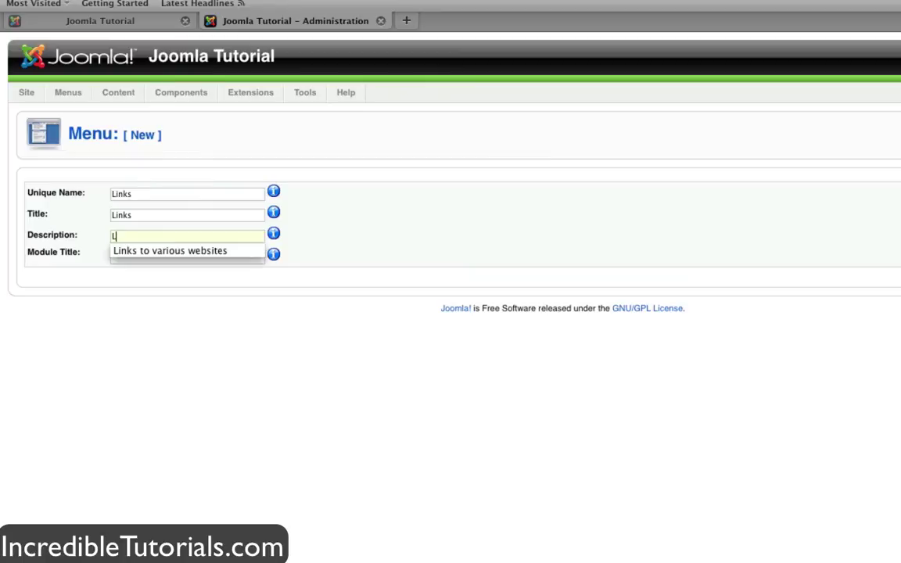
{"action": "left_click", "coordinate": [212, 253]}
{"action": "left_click", "coordinate": [189, 258]}
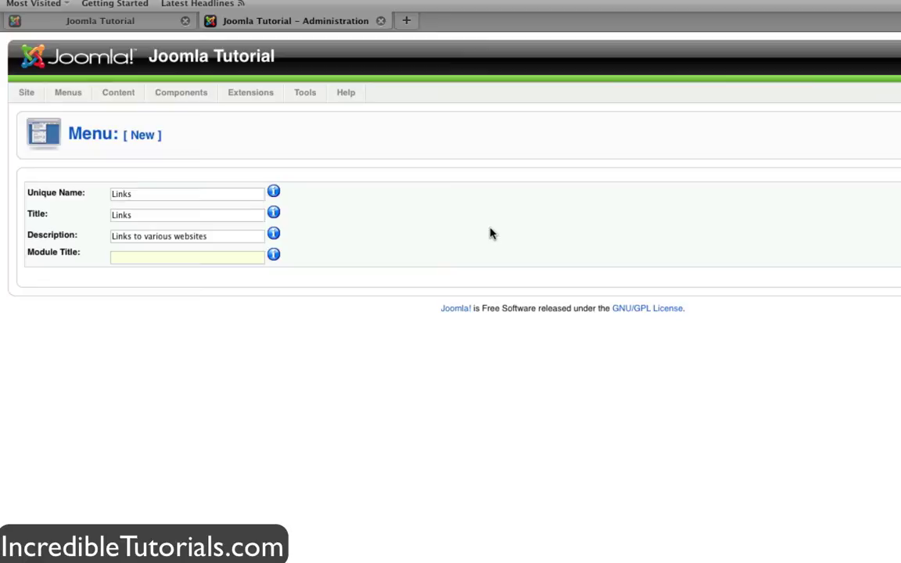
{"action": "type", "text": "Links"}
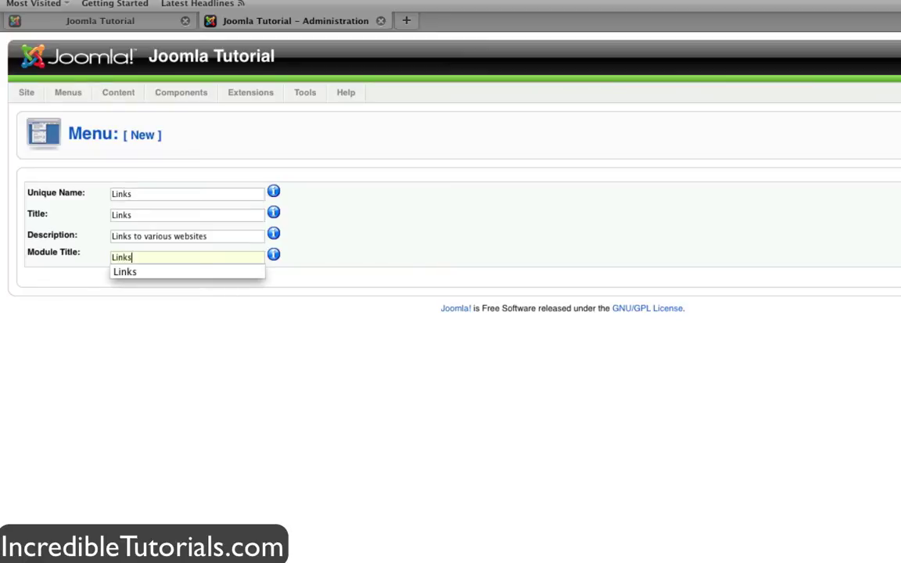
{"action": "left_click", "coordinate": [495, 219]}
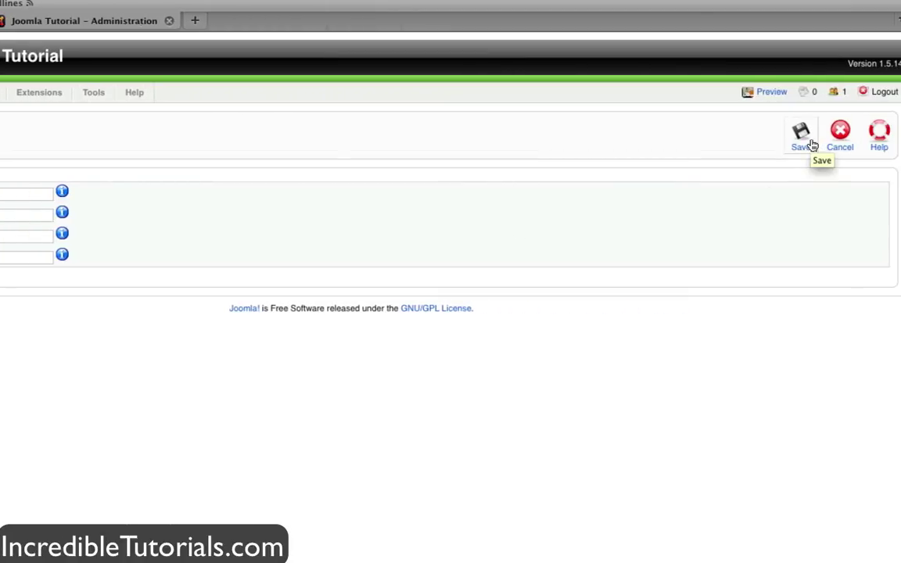
{"action": "left_click", "coordinate": [802, 137]}
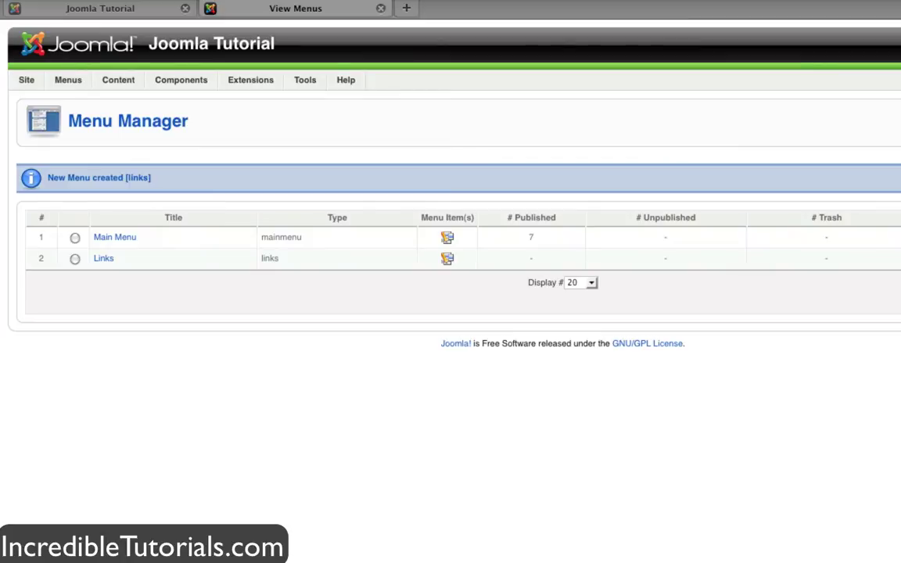
- Start a new External Link item in the Links menu and title it "IncredibleFlashTutorials.com"
{"action": "left_click", "coordinate": [449, 261]}
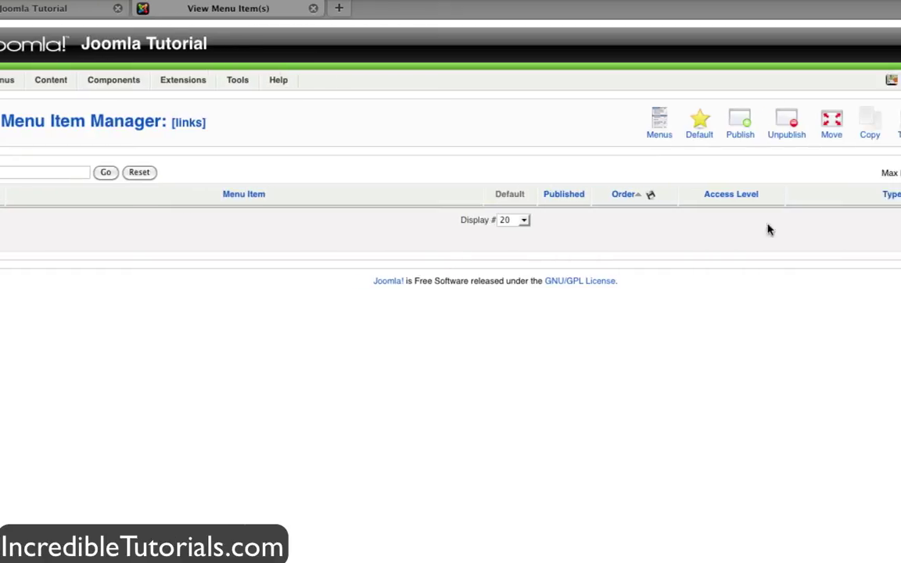
{"action": "left_click", "coordinate": [817, 127]}
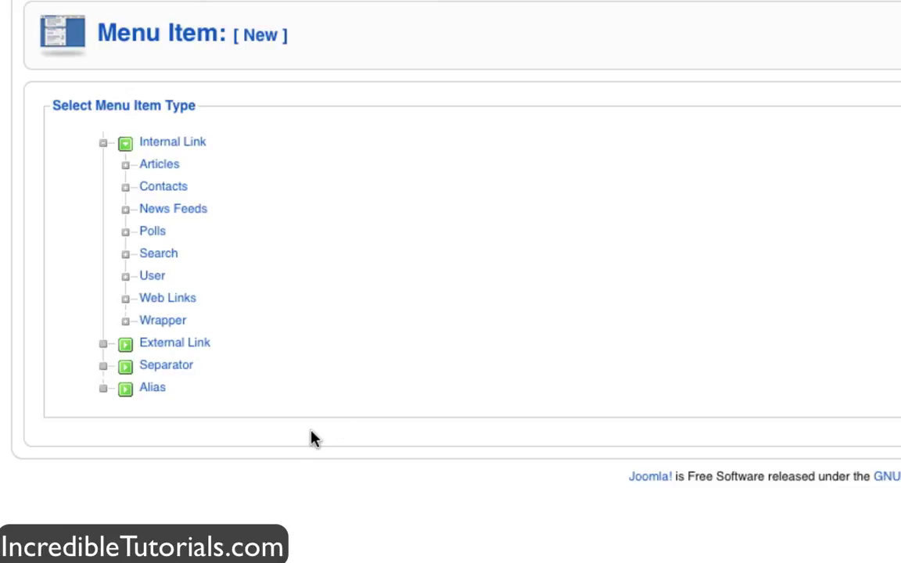
{"action": "left_click", "coordinate": [193, 353]}
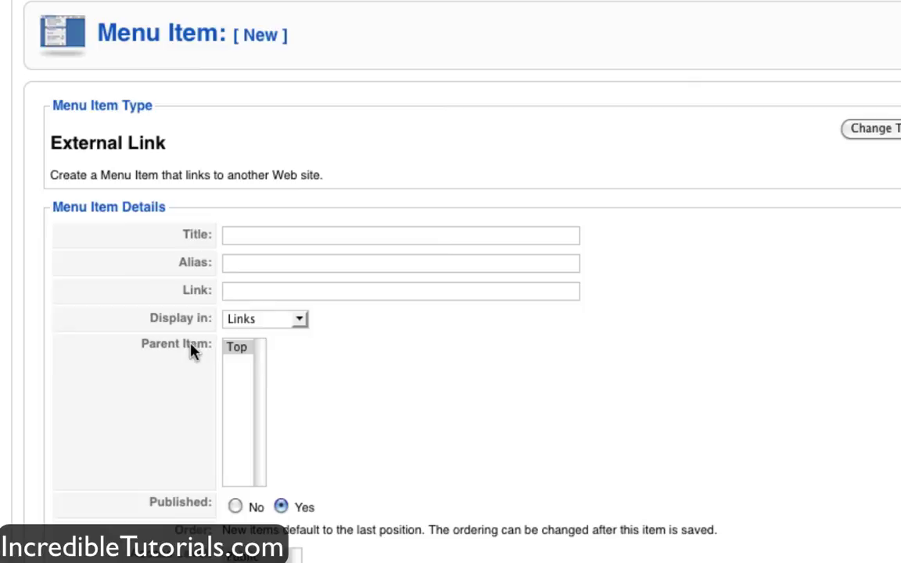
{"action": "left_click", "coordinate": [243, 233]}
{"action": "type", "text": "Incre"}
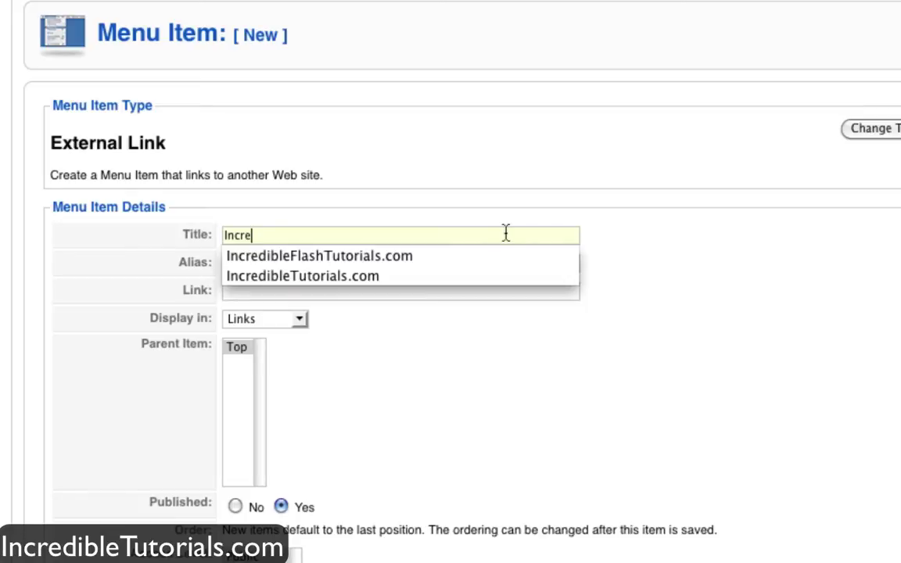
{"action": "left_click", "coordinate": [469, 256]}
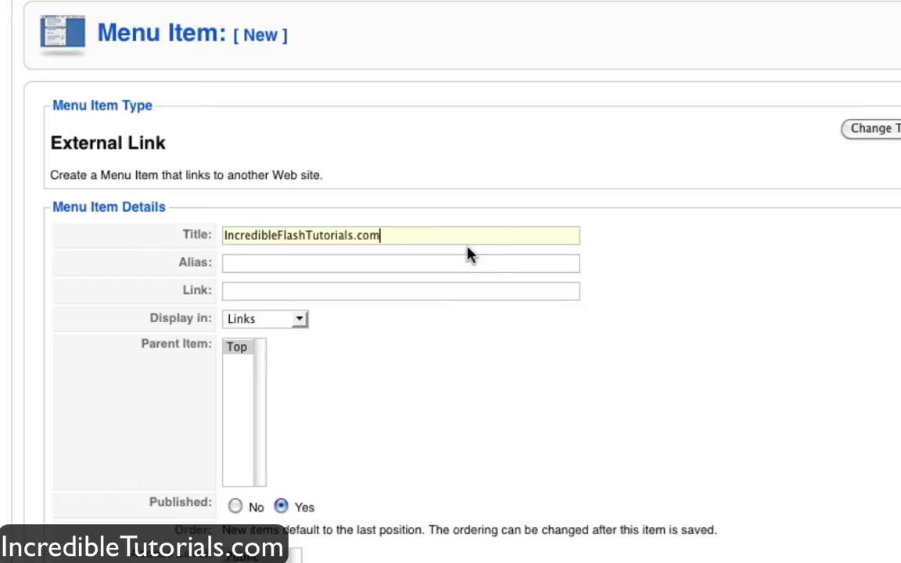
{"action": "left_click", "coordinate": [406, 292]}
{"action": "type", "text": "ww"}
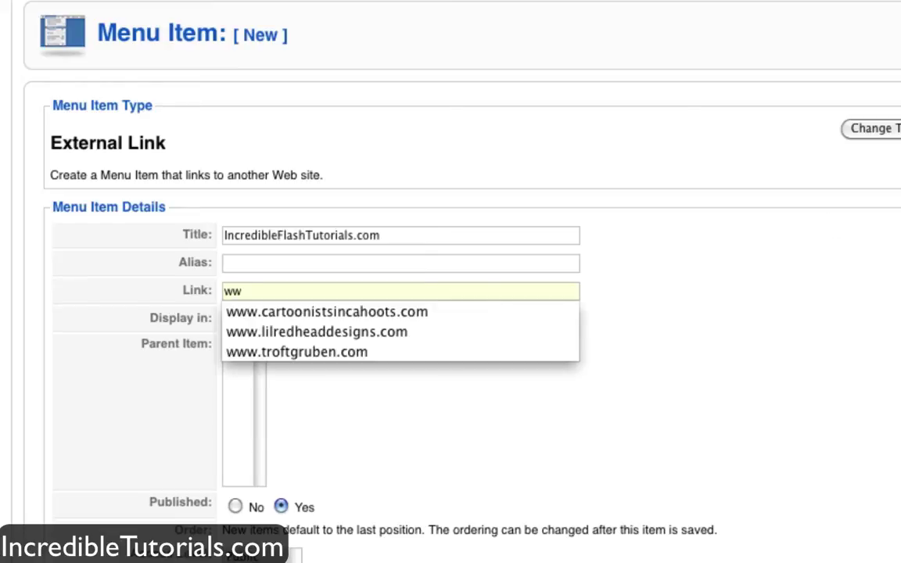
{"action": "type", "text": "w.incredib"}
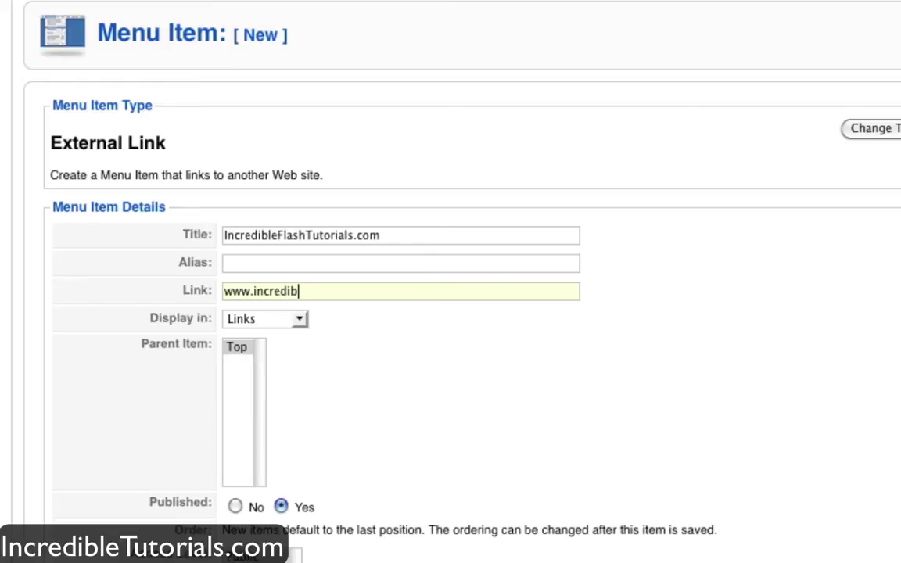
{"action": "type", "text": "leflashtutorials.com"}
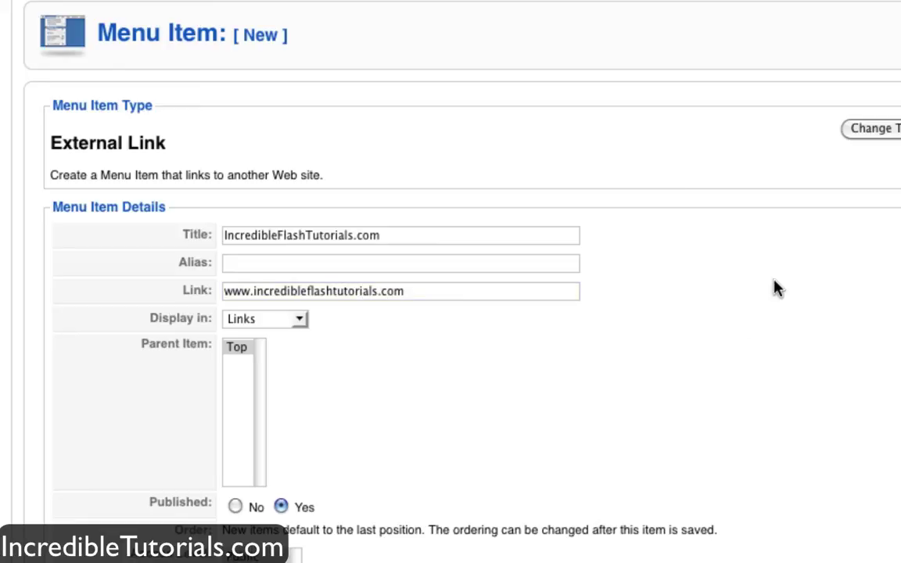
{"action": "scroll", "coordinate": [774, 288], "scroll_direction": "down", "scroll_amount": 3}
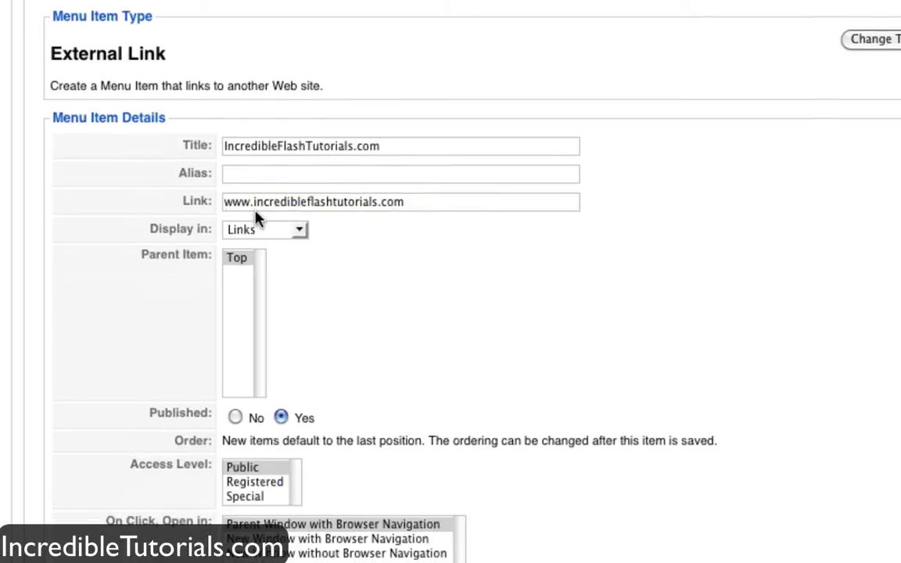
{"action": "left_click", "coordinate": [224, 203]}
{"action": "type", "text": "http"}
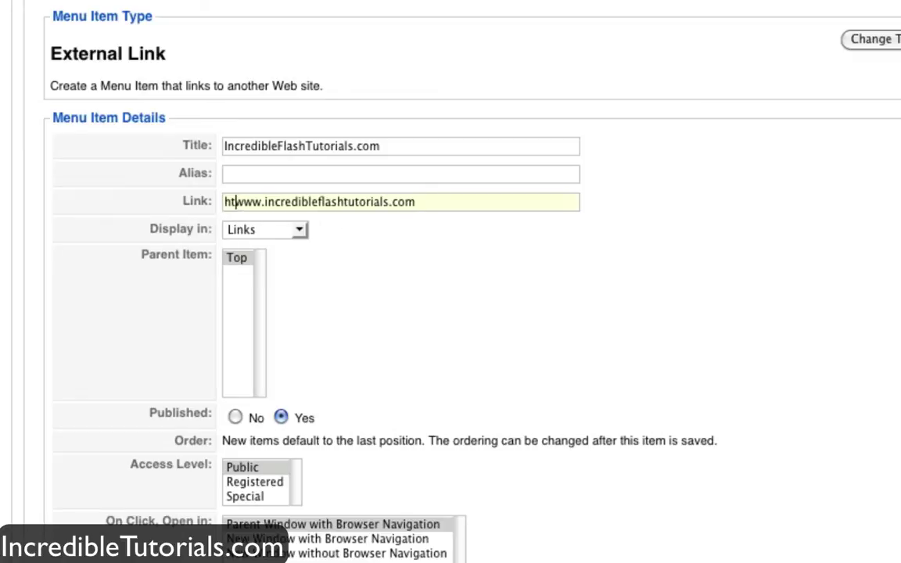
{"action": "type", "text": "://"}
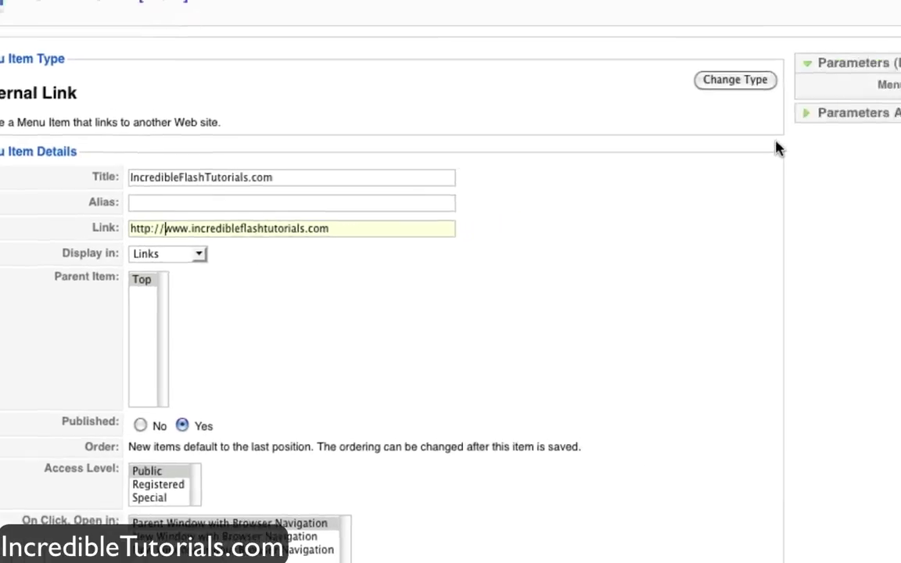
{"action": "left_click", "coordinate": [804, 115]}
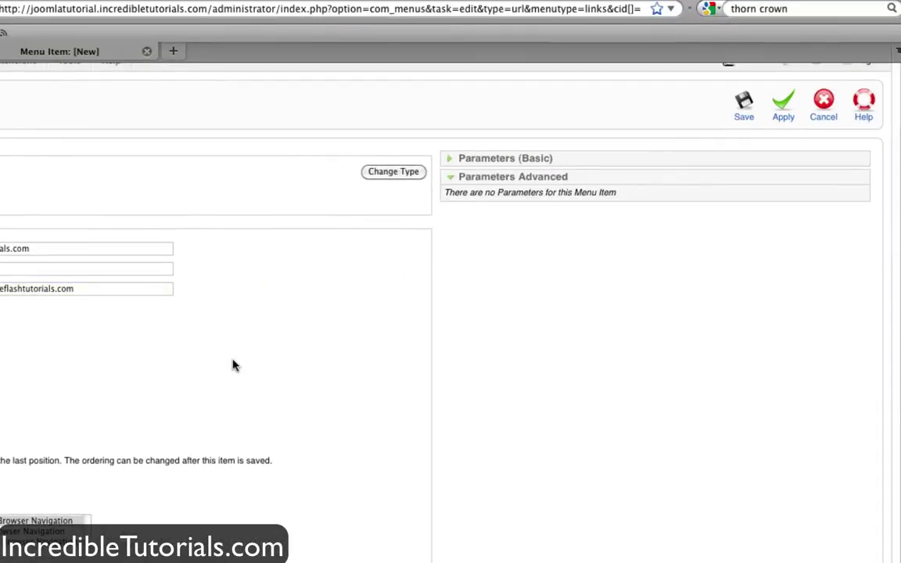
{"action": "left_click", "coordinate": [776, 114]}
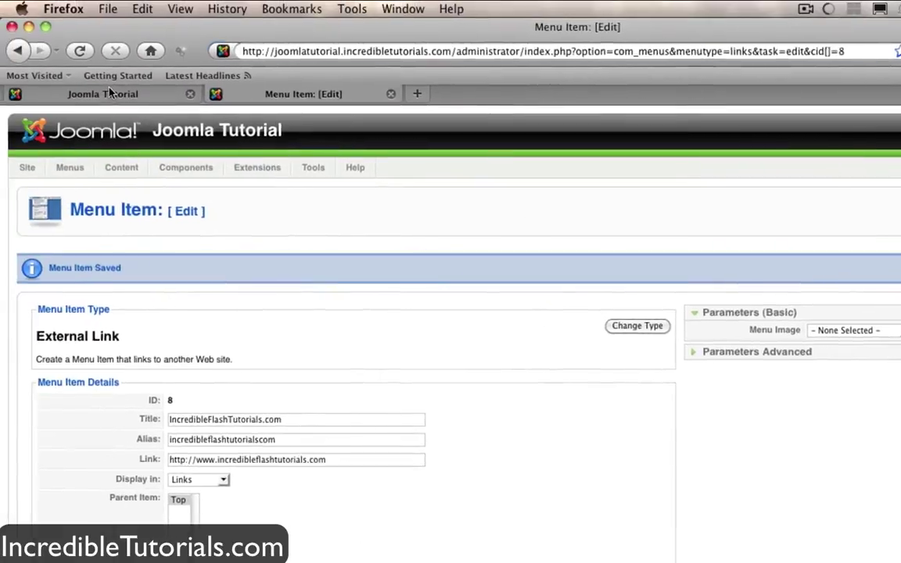
- Reload the site's front page to check for the Links menu, and return to the menu item editor
{"action": "left_click", "coordinate": [109, 91]}
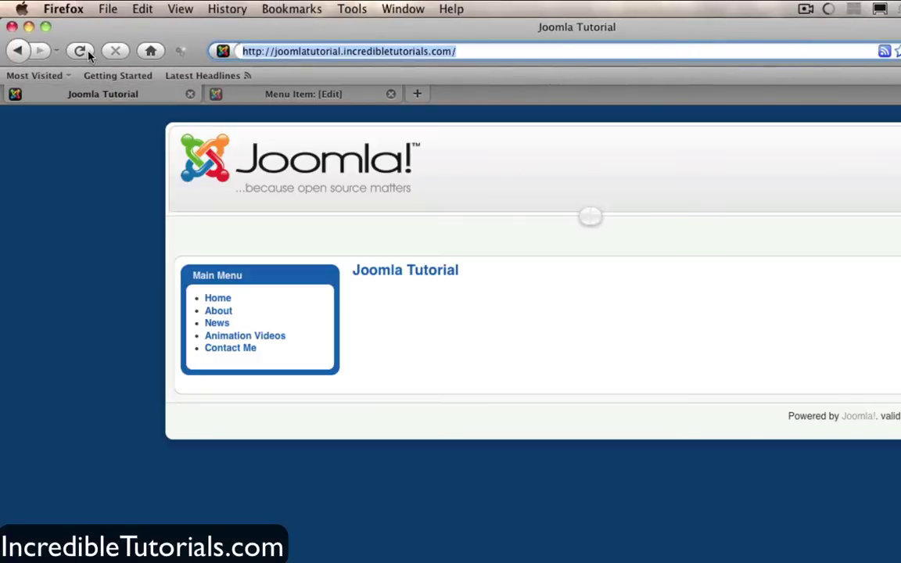
{"action": "left_click", "coordinate": [80, 50]}
{"action": "left_click", "coordinate": [307, 100]}
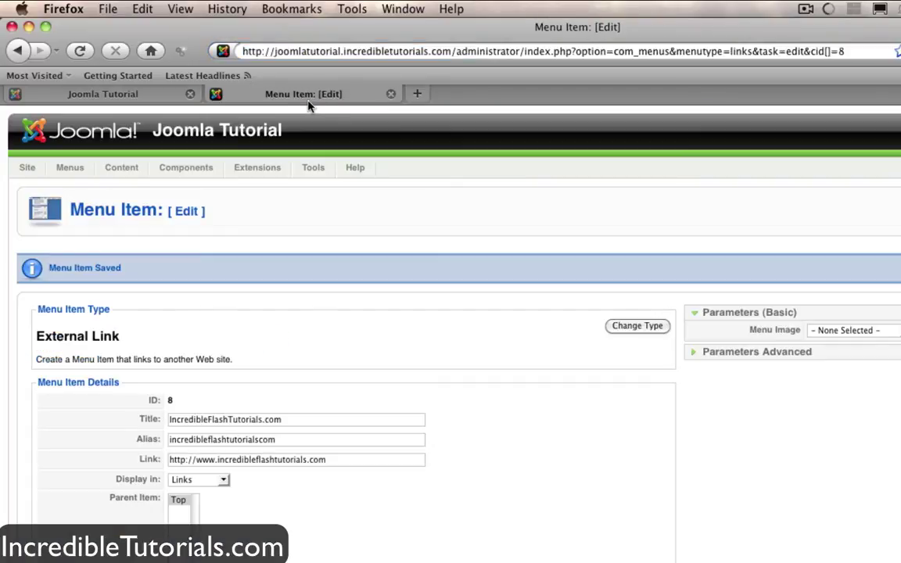
- Save and close the menu item, and enable the Links module in the Module Manager
{"action": "left_click", "coordinate": [743, 221]}
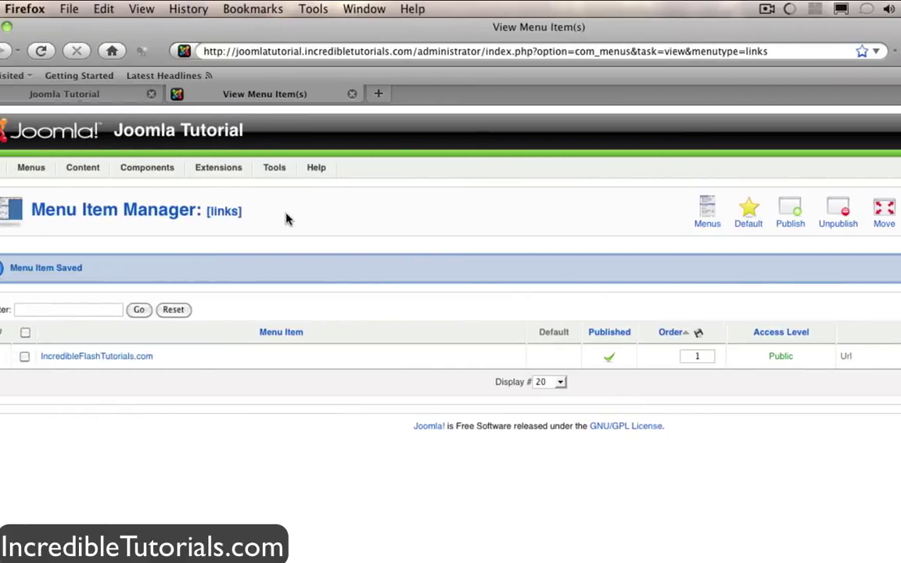
{"action": "mouse_move", "coordinate": [255, 173]}
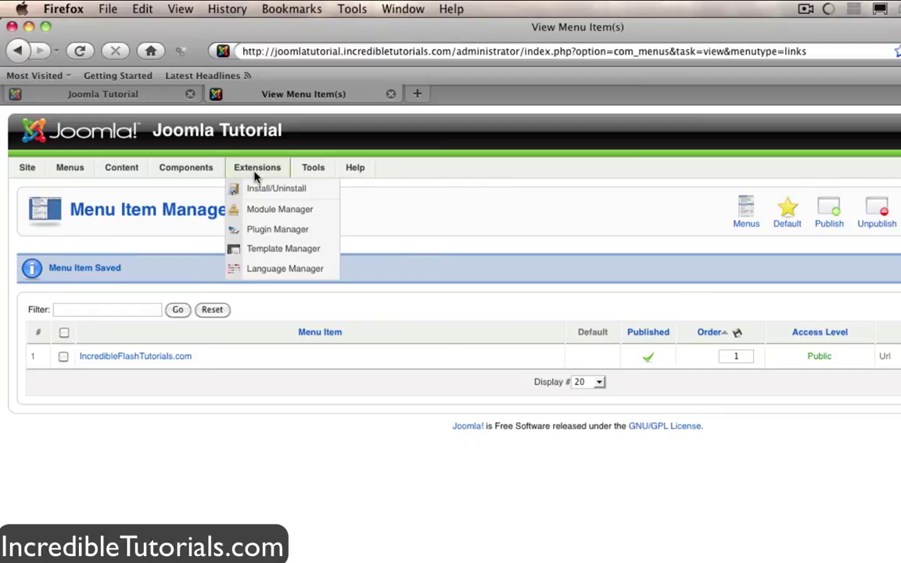
{"action": "left_click", "coordinate": [260, 217]}
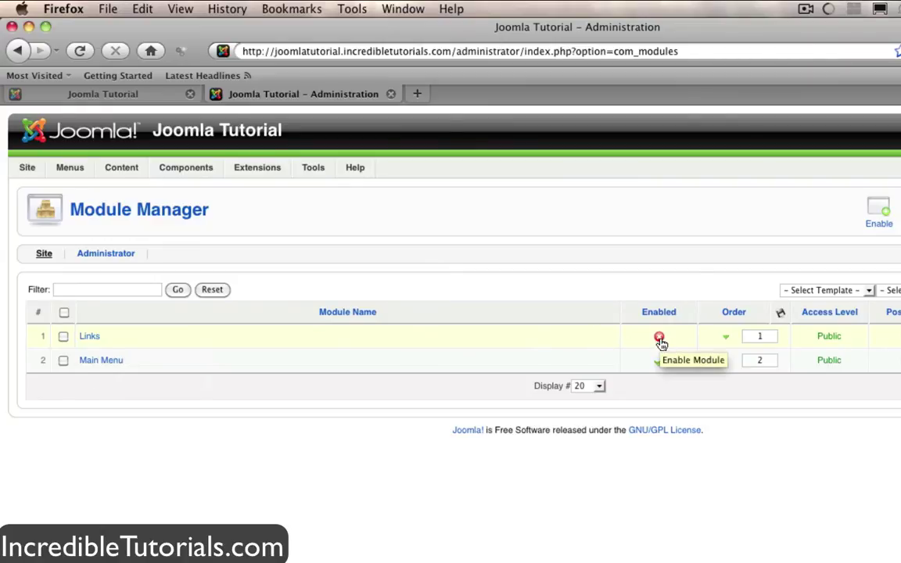
{"action": "left_click", "coordinate": [660, 339]}
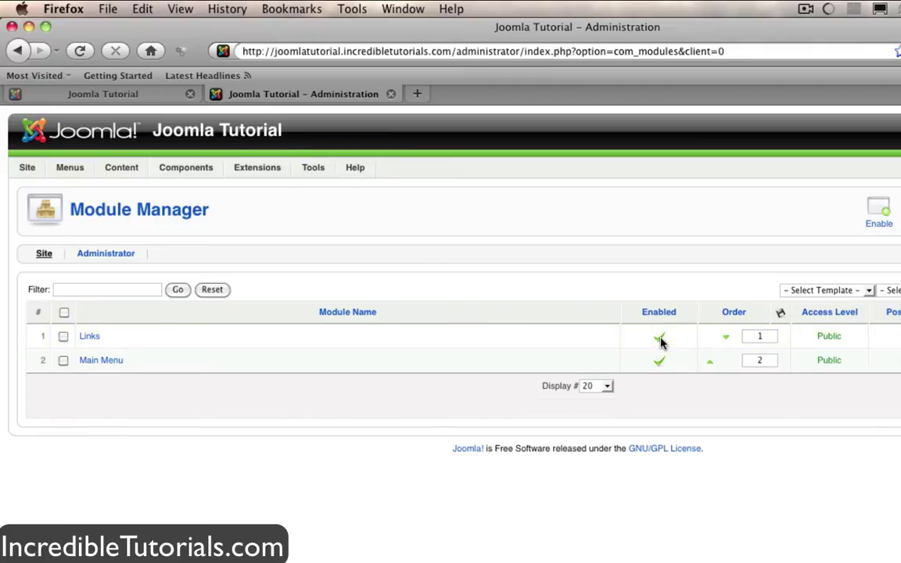
- Reload the site's front page to check where the enabled Links menu is displayed
{"action": "left_click", "coordinate": [108, 96]}
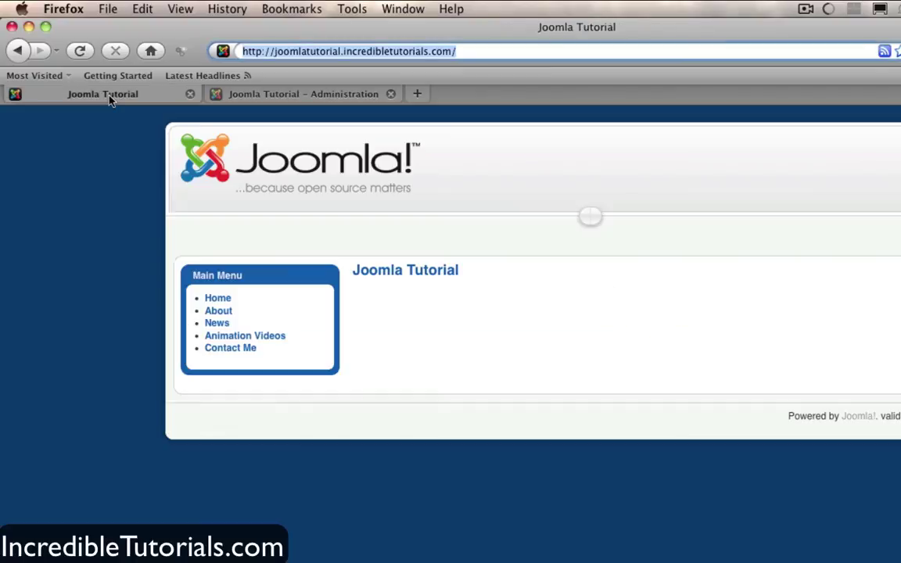
{"action": "left_click", "coordinate": [81, 53]}
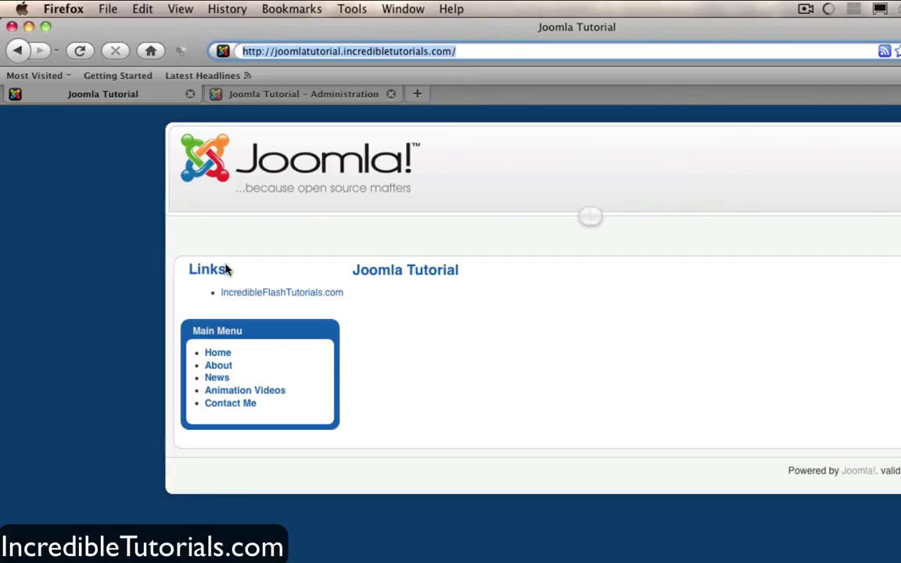
- Return to the Module Manager and move the Links module below Main Menu in the order
{"action": "left_click", "coordinate": [330, 97]}
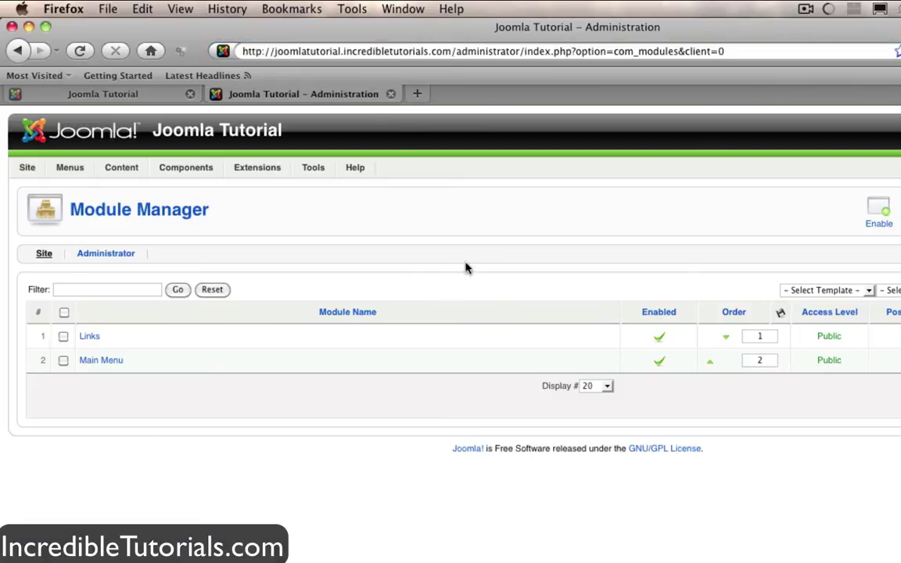
{"action": "left_click", "coordinate": [727, 339]}
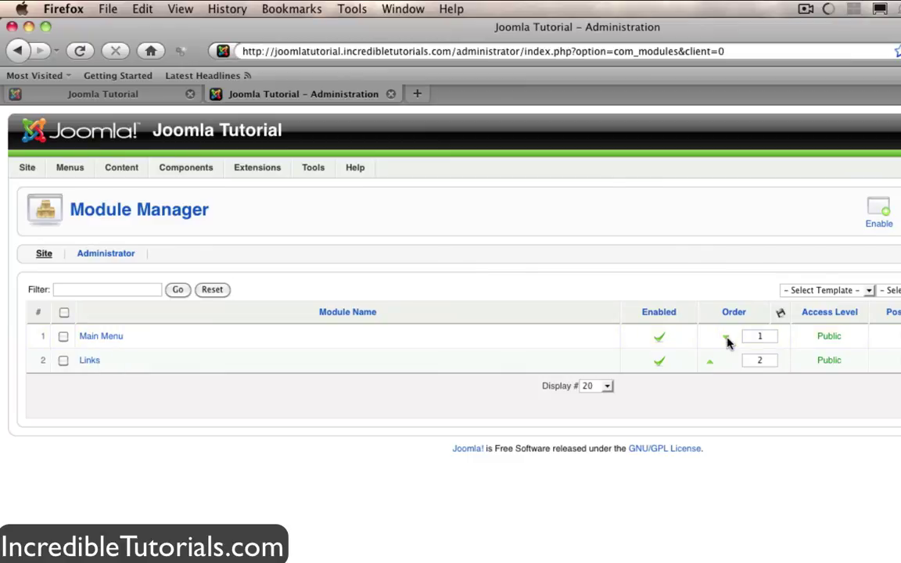
- Reload the site's front page to check the position of the Links menu relative to Main Menu
{"action": "left_click", "coordinate": [124, 91]}
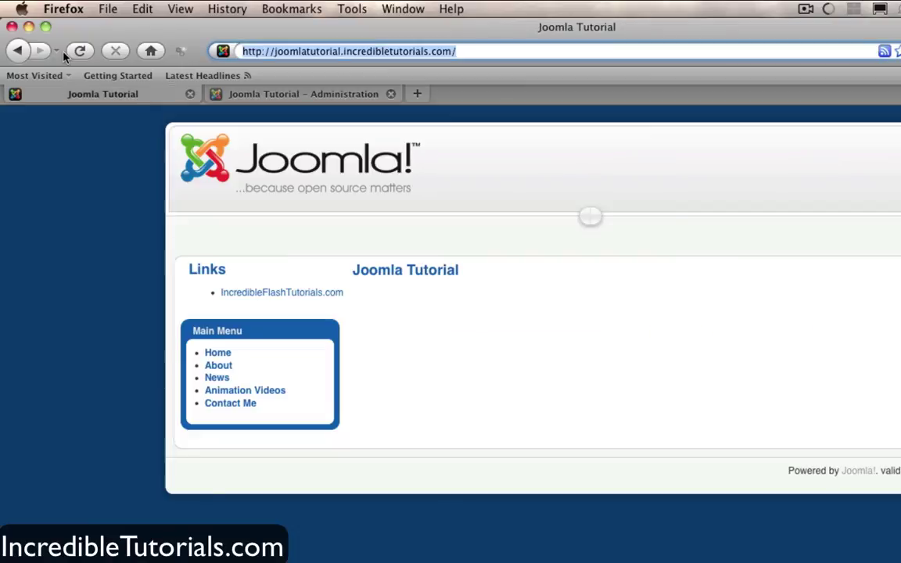
{"action": "left_click", "coordinate": [78, 51]}
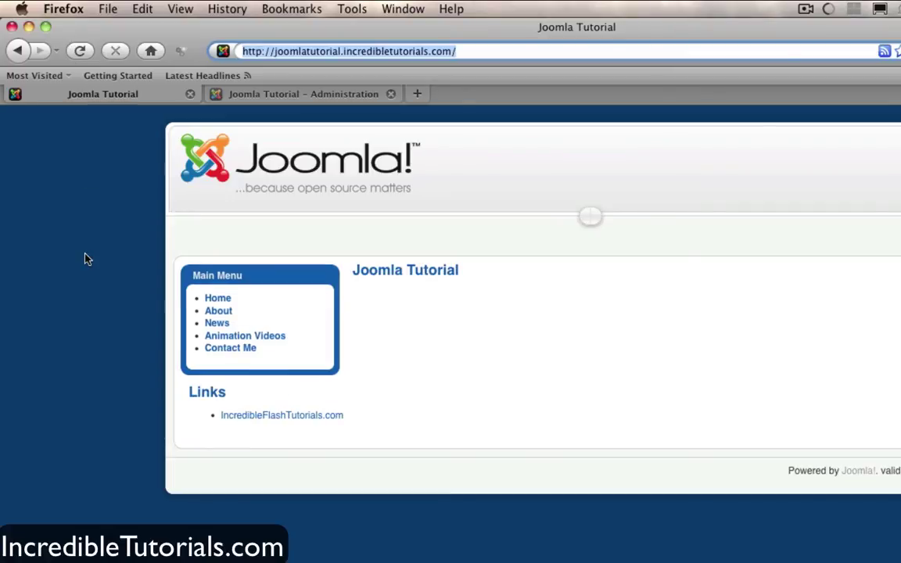
{"action": "left_click", "coordinate": [88, 308]}
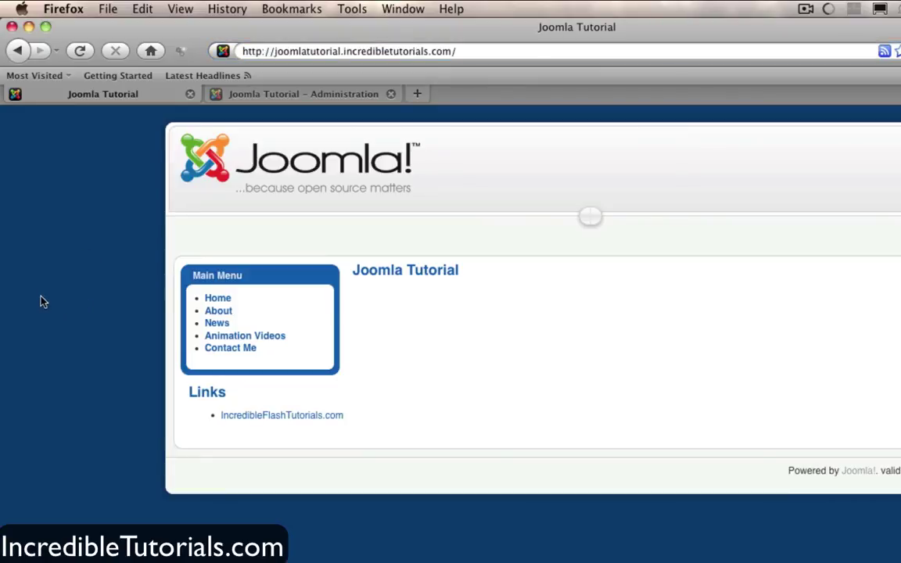
- Return to the Module Manager, open the Links module for editing and choose links as its menu name
{"action": "left_click", "coordinate": [302, 101]}
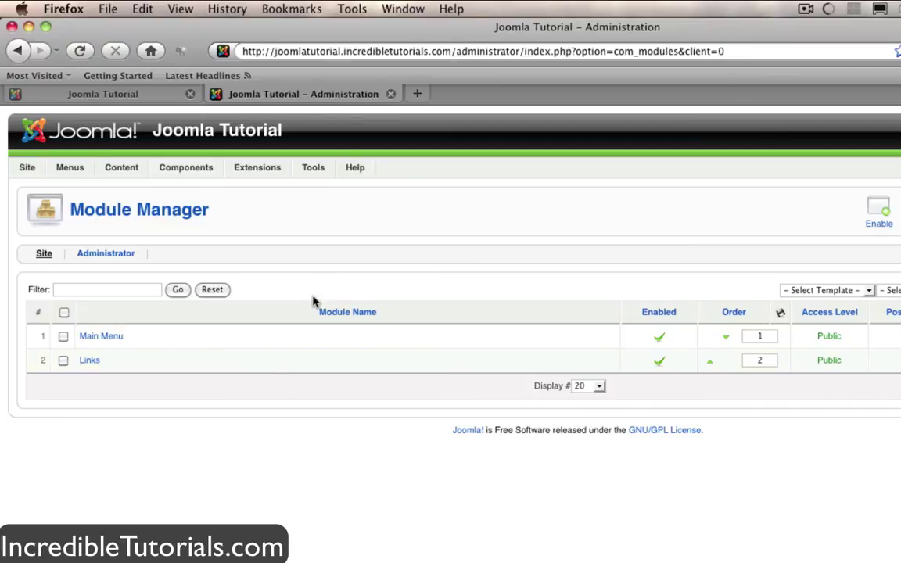
{"action": "left_click", "coordinate": [88, 361]}
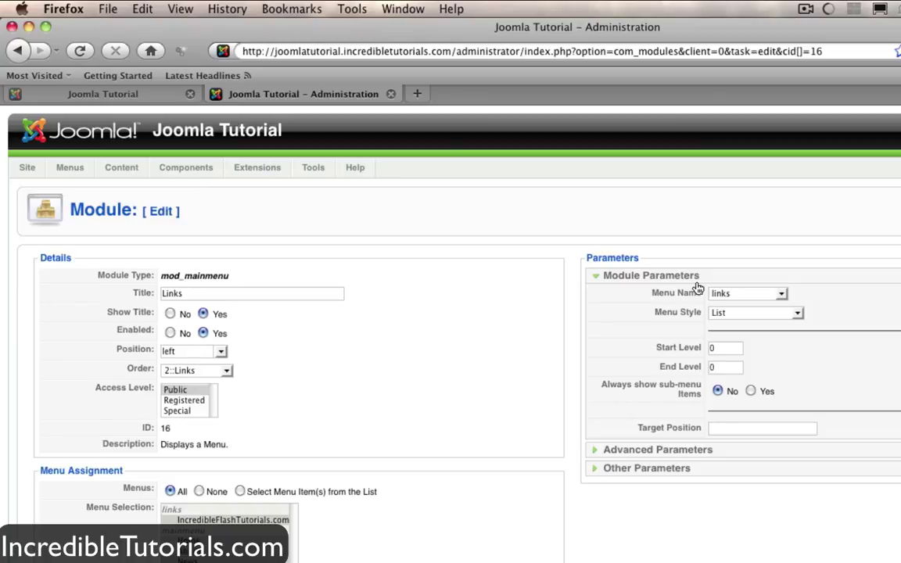
{"action": "left_click", "coordinate": [745, 295]}
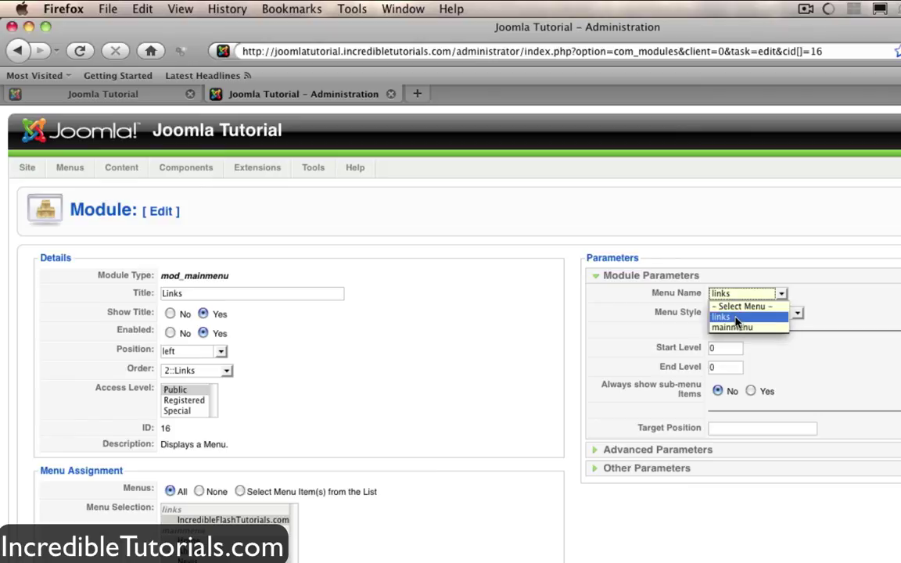
{"action": "left_click", "coordinate": [733, 318]}
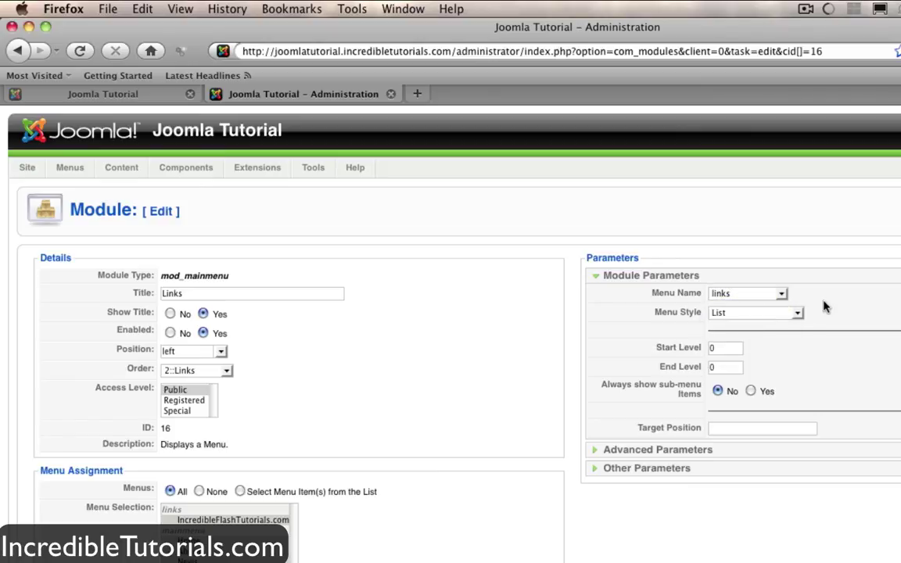
- Try the Legacy - Horizontal menu style for the Links module and restore the List style
{"action": "left_click", "coordinate": [794, 314]}
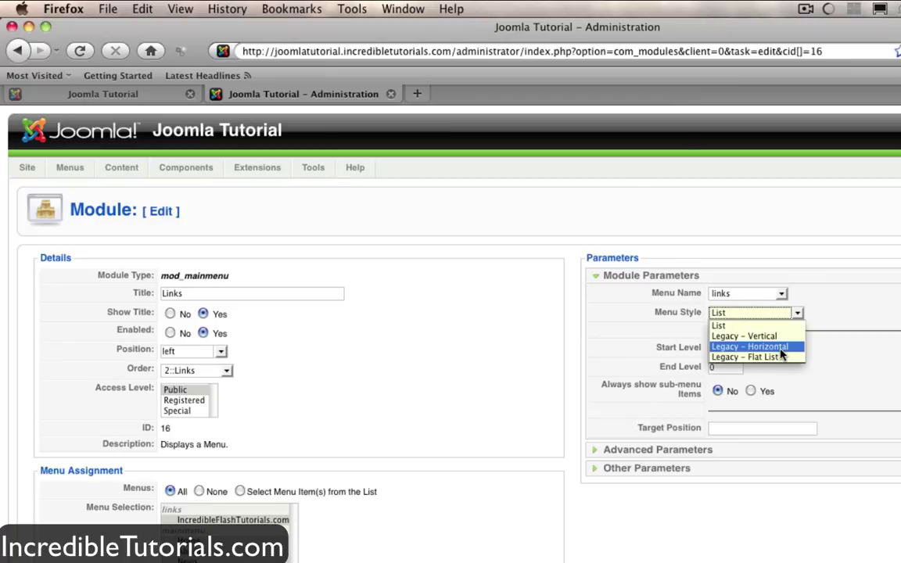
{"action": "left_click", "coordinate": [780, 349]}
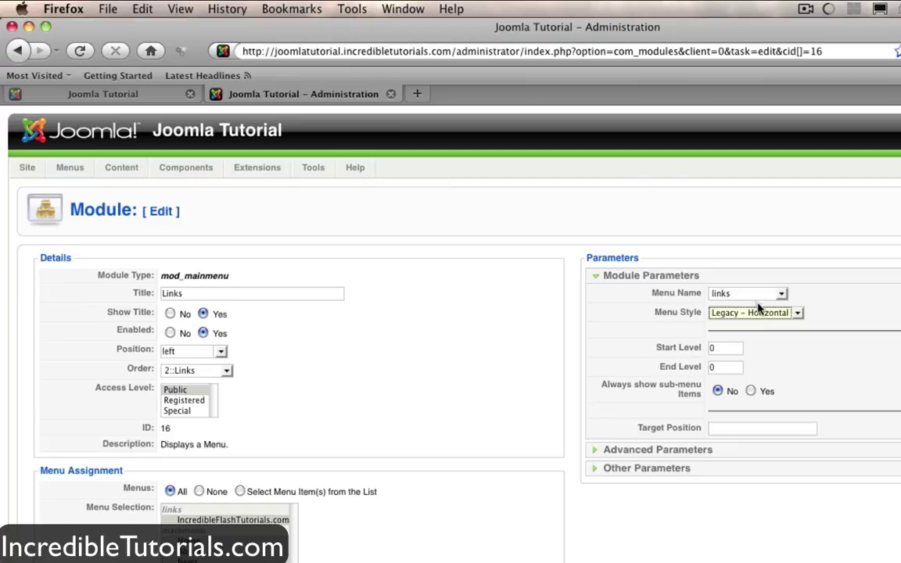
{"action": "left_click", "coordinate": [796, 313]}
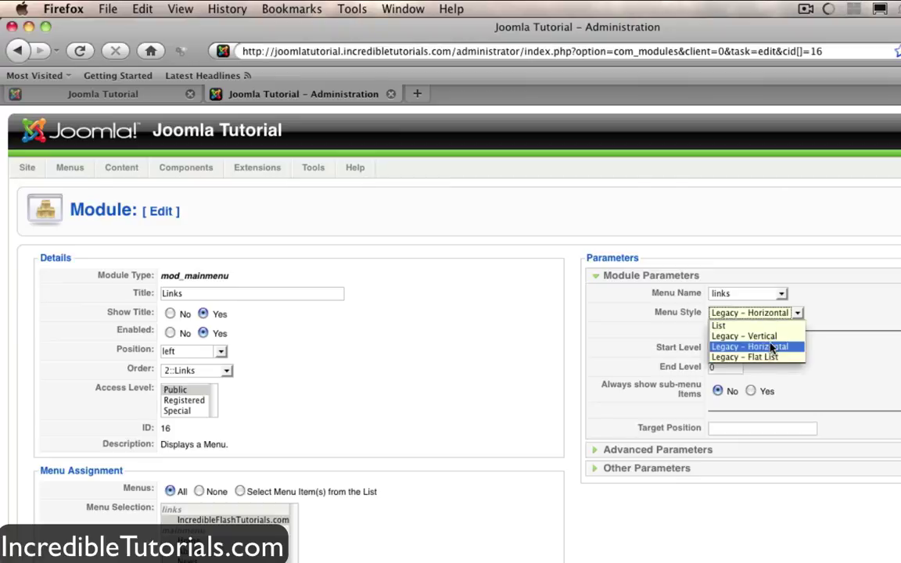
{"action": "left_click", "coordinate": [727, 325]}
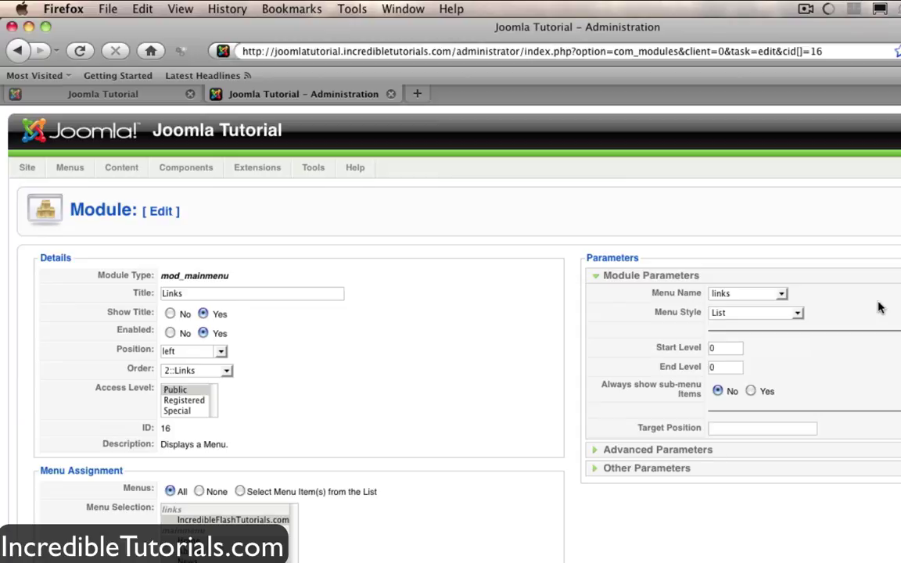
- Examine the Links module's Advanced Parameters and Other Parameters, and go back to the site's front page
{"action": "left_click", "coordinate": [599, 452]}
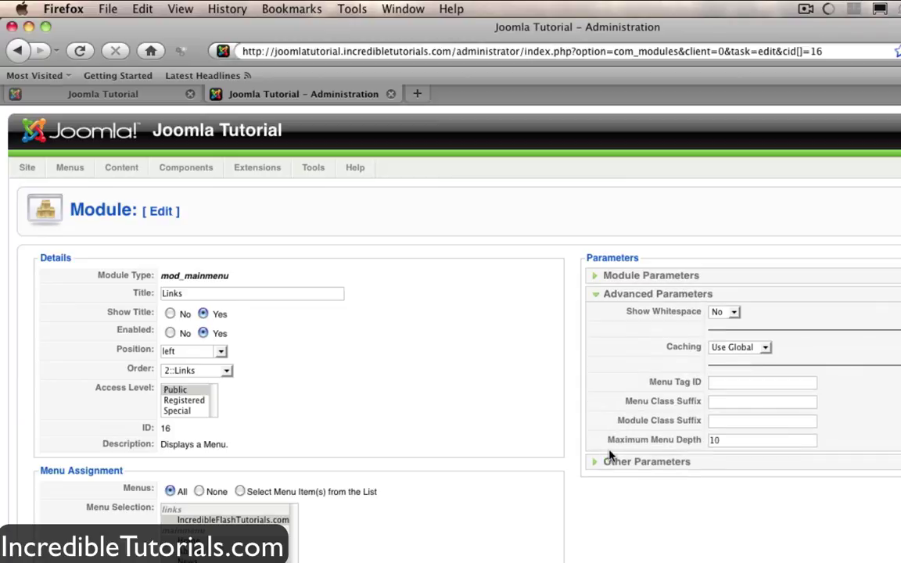
{"action": "scroll", "coordinate": [532, 431], "scroll_direction": "down", "scroll_amount": 1}
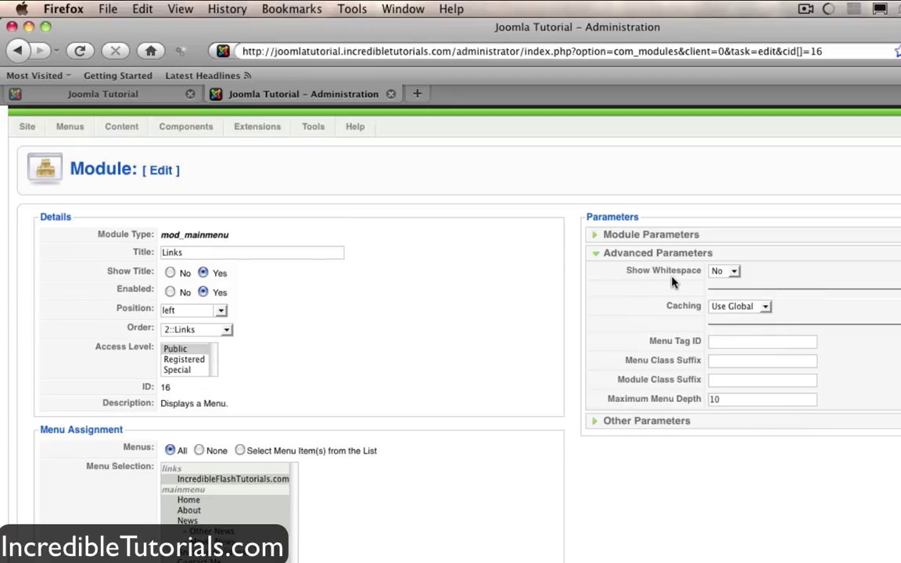
{"action": "left_click", "coordinate": [598, 422]}
{"action": "scroll", "coordinate": [540, 442], "scroll_direction": "down", "scroll_amount": 1}
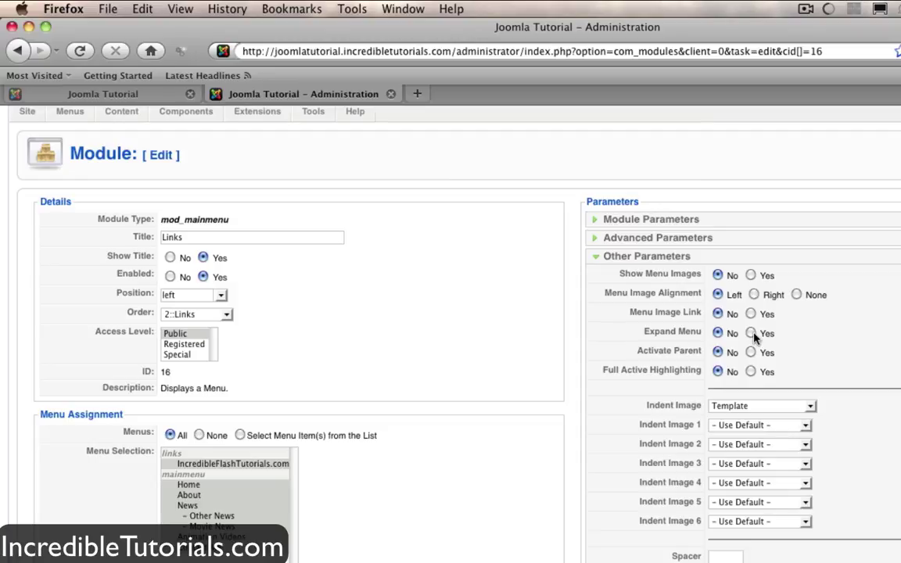
{"action": "scroll", "coordinate": [842, 318], "scroll_direction": "up", "scroll_amount": 1}
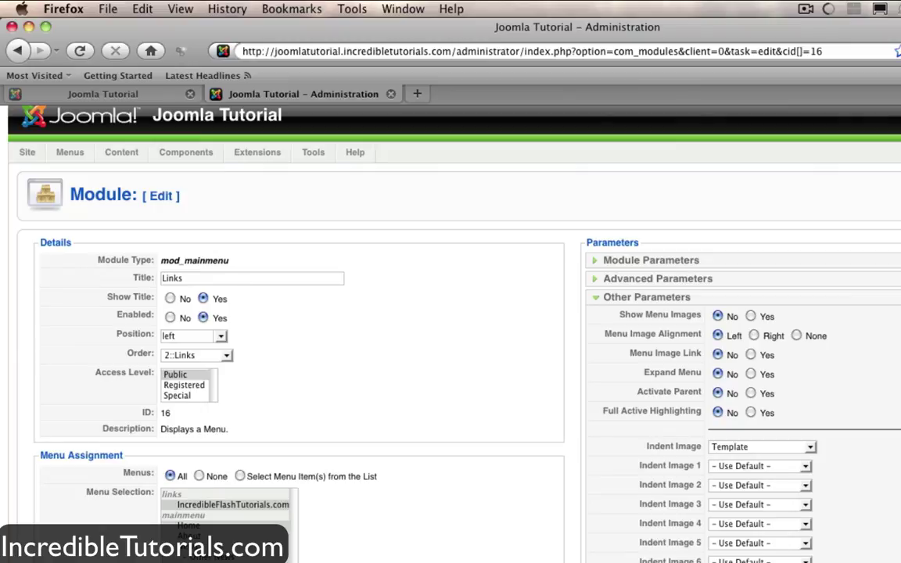
{"action": "left_click", "coordinate": [103, 93]}
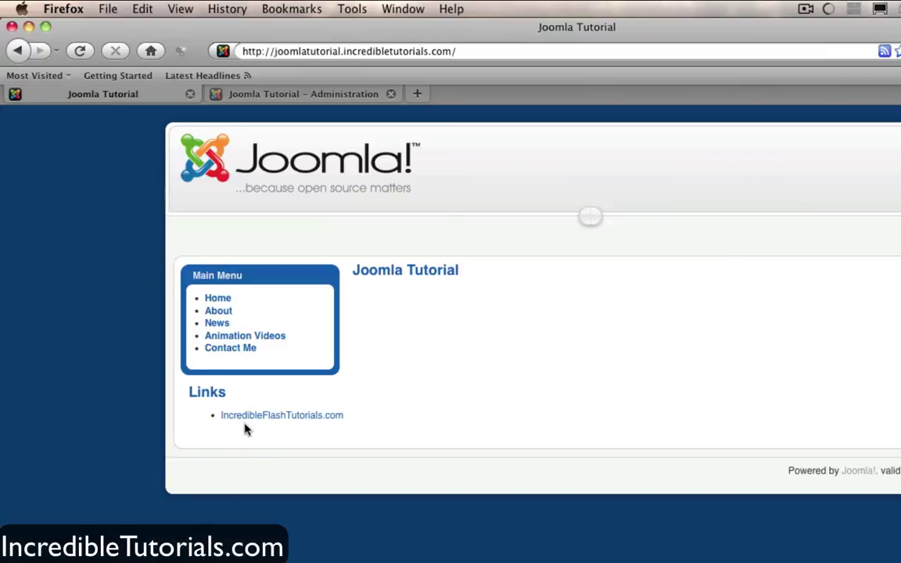